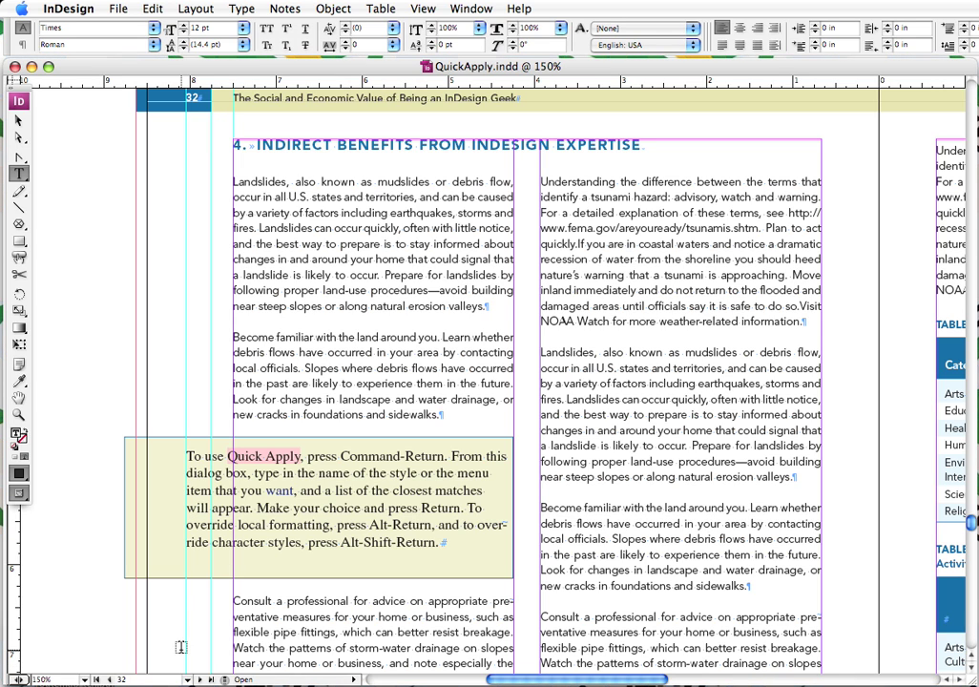
# Put the insertion point in the tip text and try Quick Apply, then dismiss it unused
pyautogui.click(197, 506)
pyautogui.press('super+Return')
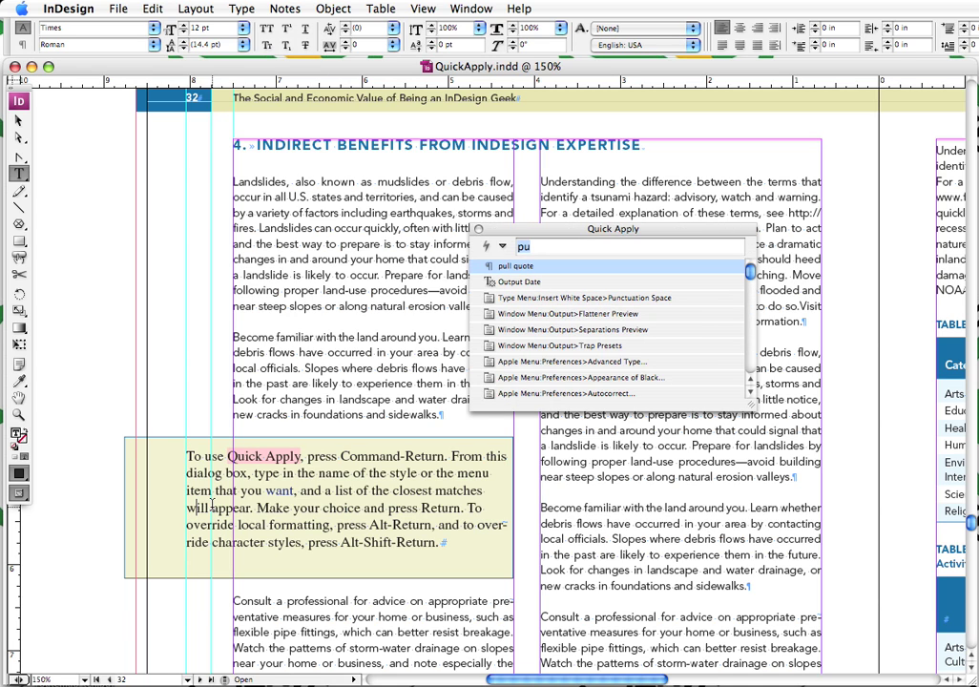
pyautogui.press('BackSpace')
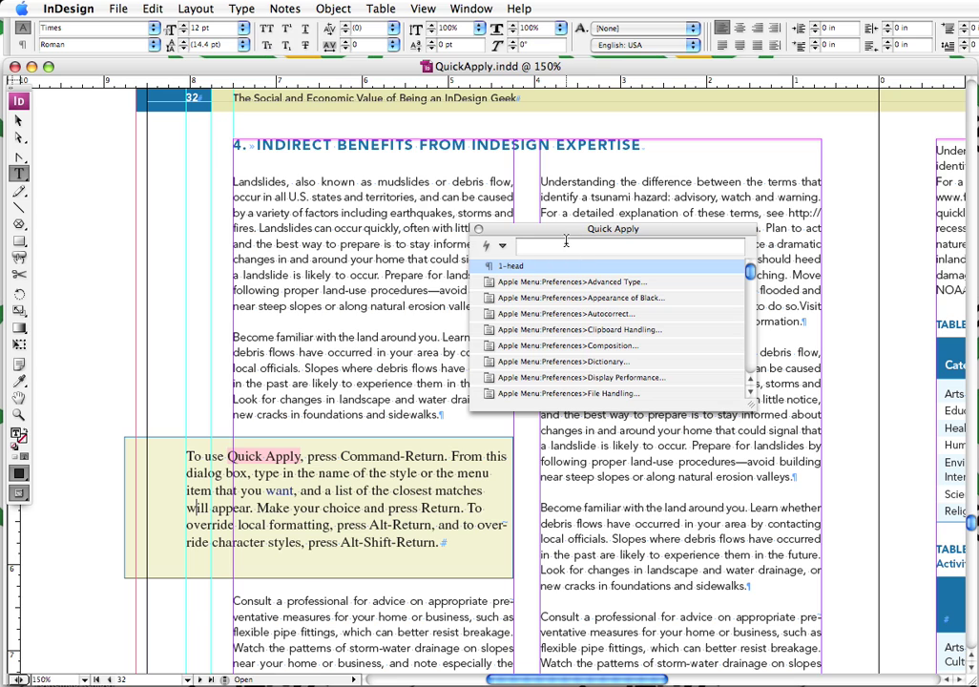
pyautogui.moveTo(563, 234)
pyautogui.mouseDown()
pyautogui.moveTo(454, 162)
pyautogui.moveTo(635, 271)
pyautogui.moveTo(514, 154)
pyautogui.moveTo(682, 232)
pyautogui.moveTo(568, 240)
pyautogui.mouseUp()
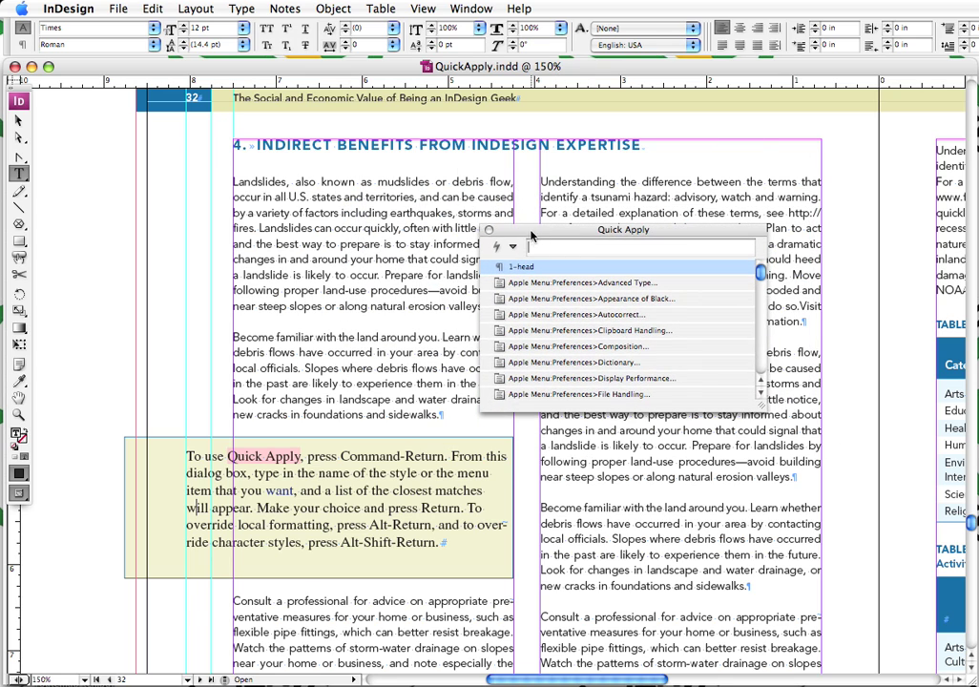
pyautogui.press('Escape')
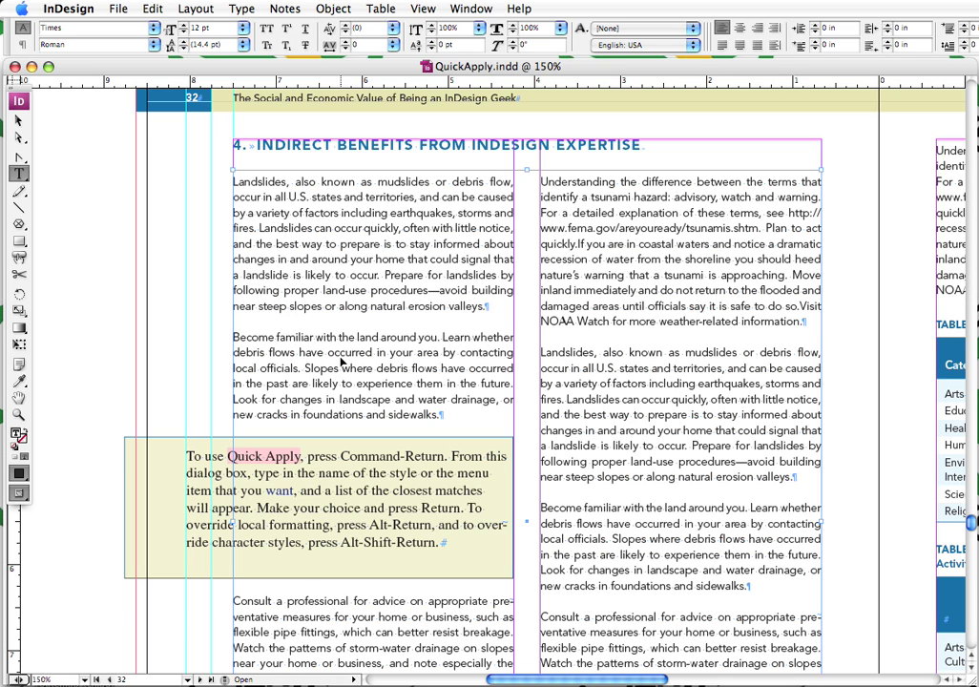
# Apply the 'pull quote' paragraph style to the tip via a Quick Apply search for 'pu'
pyautogui.press('super+Return')
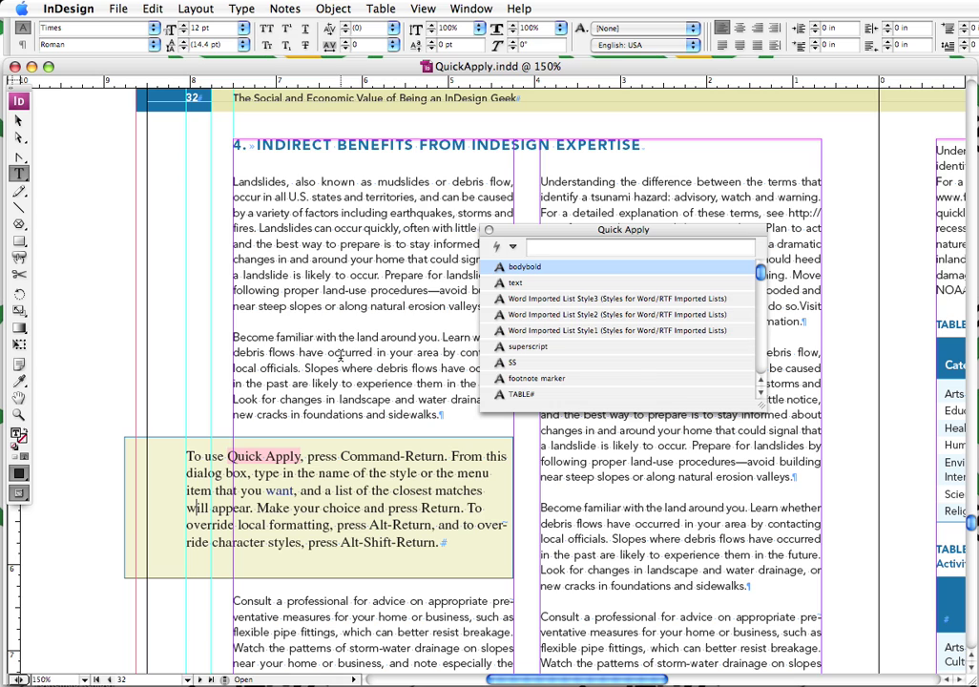
pyautogui.write('pu')
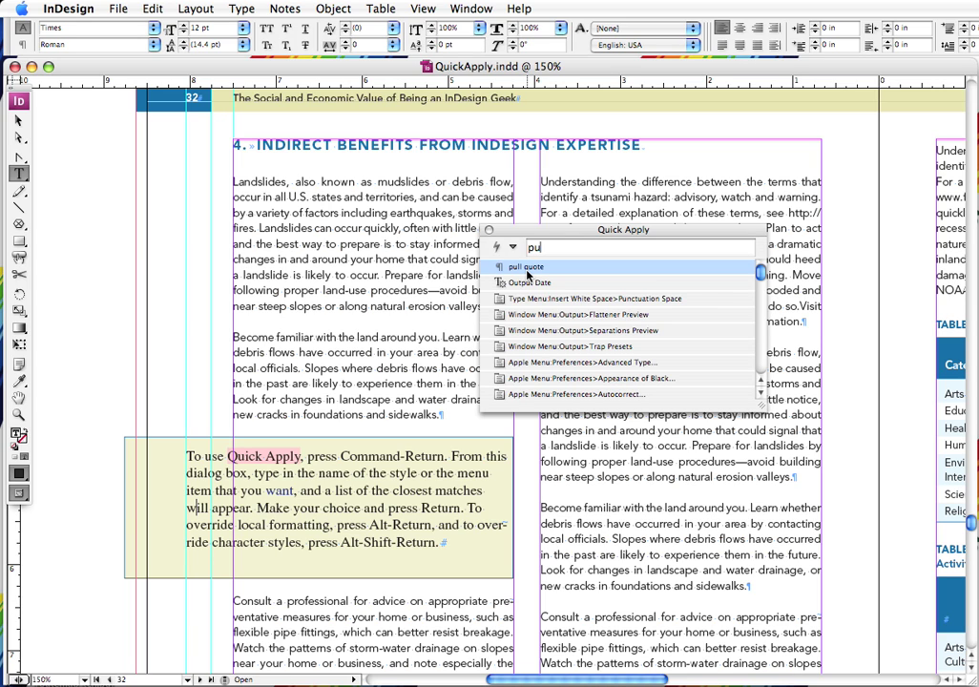
pyautogui.press('Return')
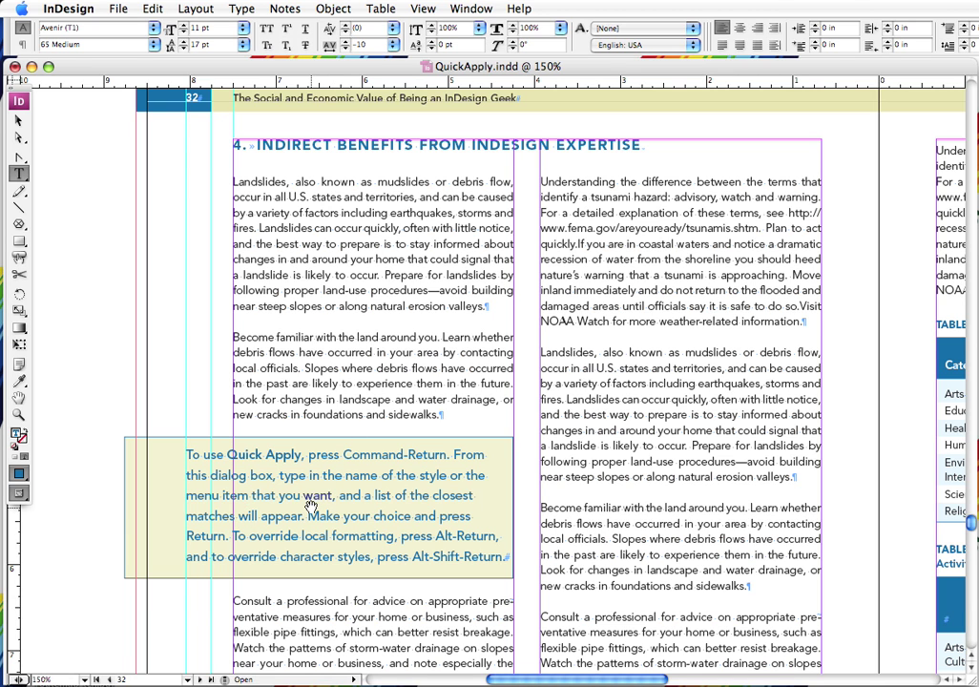
# Zoom to 200% and make the words 'Quick Apply' in the tip bold
pyautogui.press('super+equal')
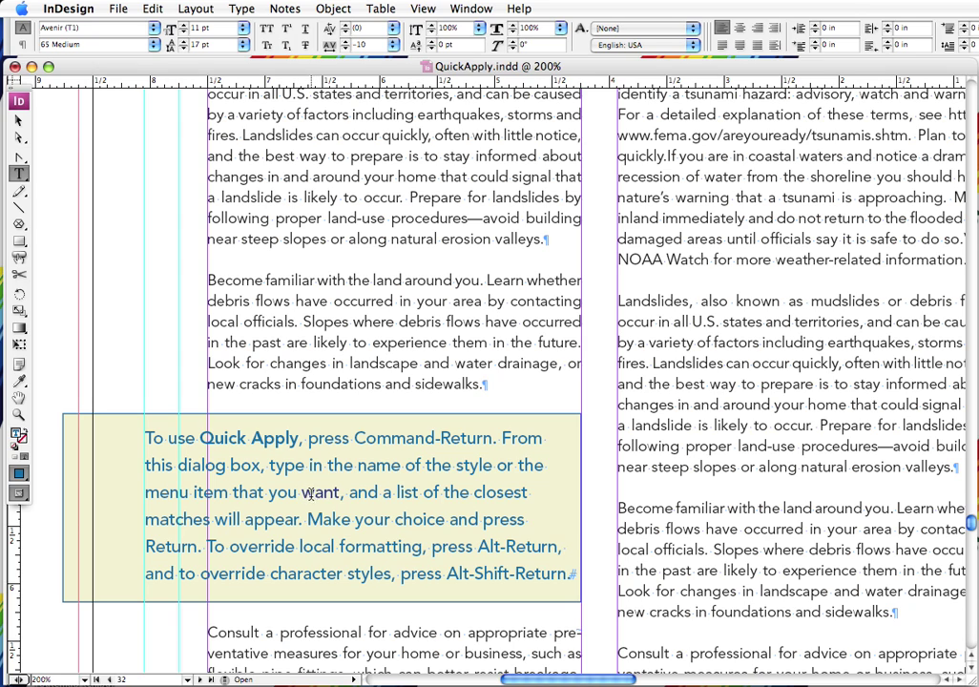
pyautogui.moveTo(302, 492); pyautogui.dragTo(339, 493)
pyautogui.click(286, 493)
pyautogui.press('Up')
pyautogui.press('Up')
pyautogui.hotkey('shift', 'Right')
pyautogui.hotkey('shift', 'Right')
pyautogui.hotkey('shift', 'Right')
pyautogui.hotkey('shift', 'Right')
pyautogui.hotkey('shift', 'Right')
pyautogui.hotkey('shift', 'Right')
pyautogui.hotkey('shift', 'Right')
pyautogui.hotkey('shift', 'Right')
pyautogui.hotkey('shift', 'Right')
pyautogui.hotkey('shift', 'Right')
pyautogui.hotkey('shift', 'Right')
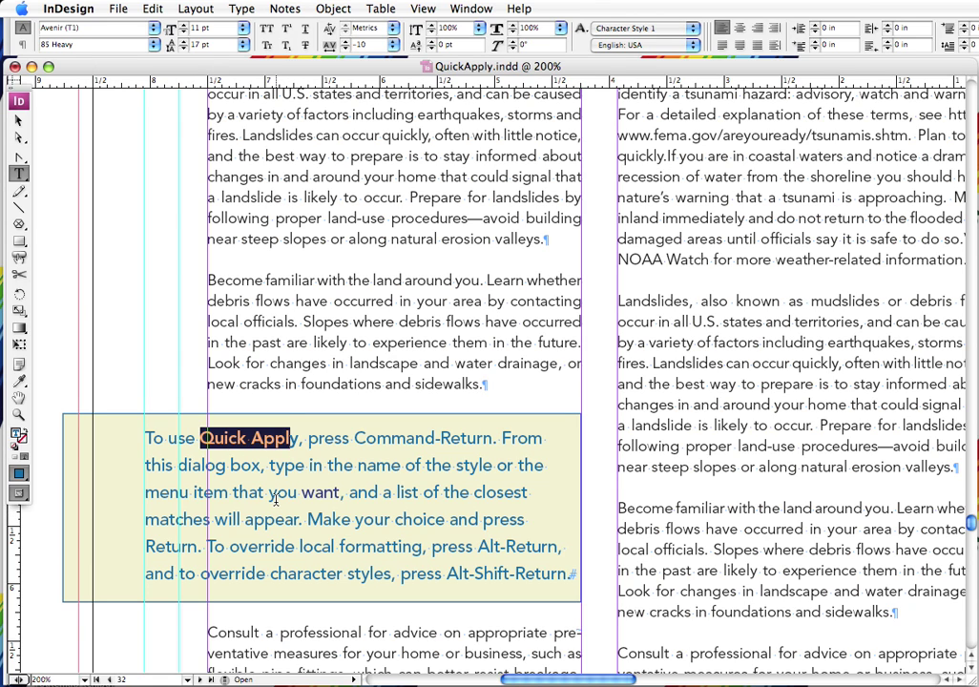
pyautogui.press('super+shift+b')
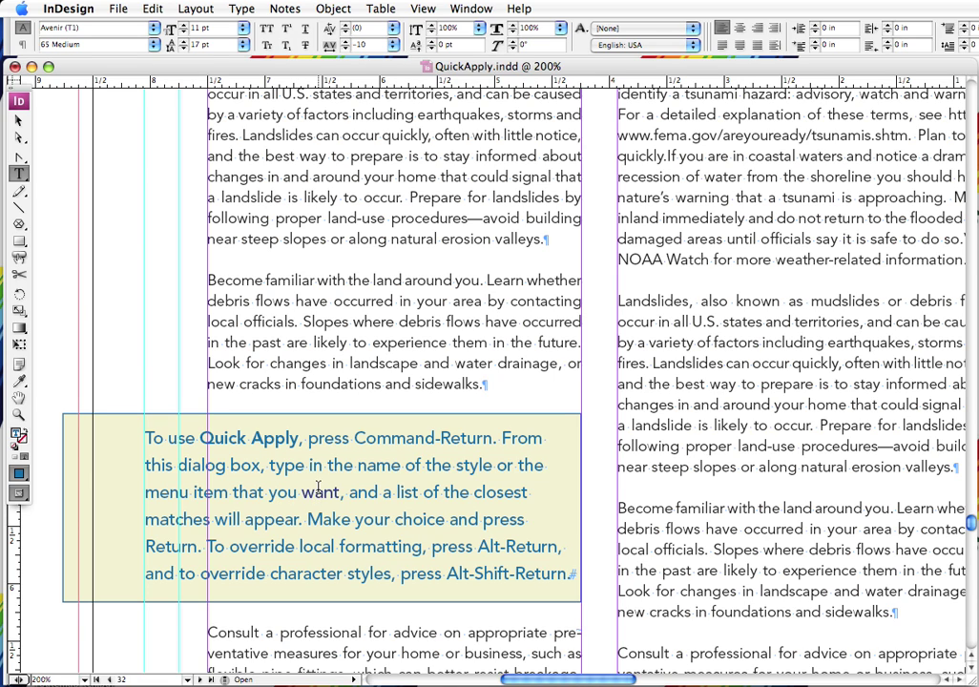
pyautogui.press('super+Return')
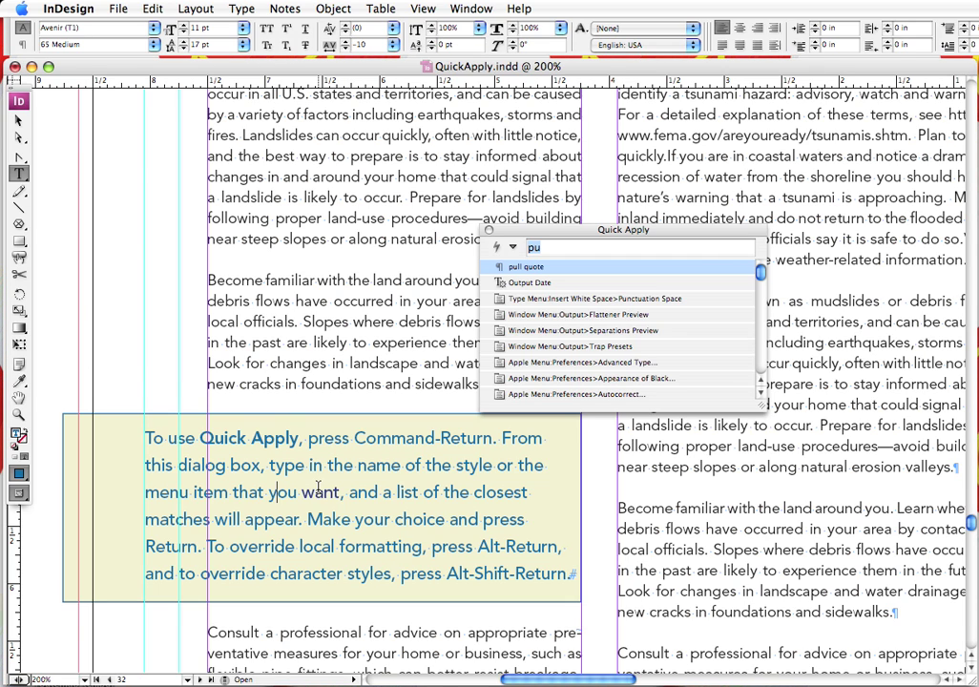
pyautogui.press('Return')
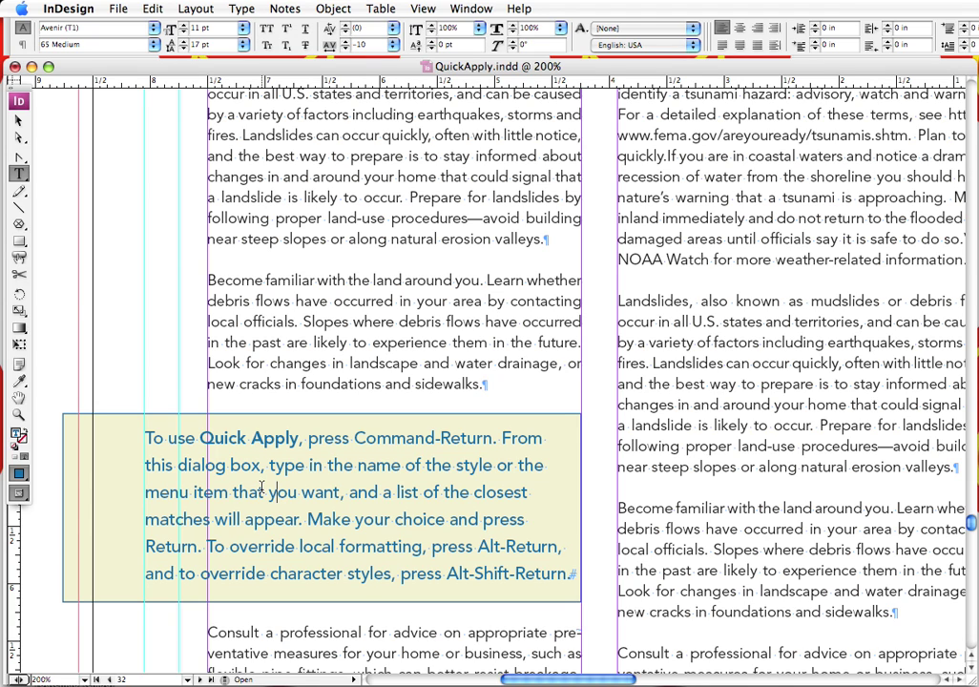
pyautogui.press('super+Return')
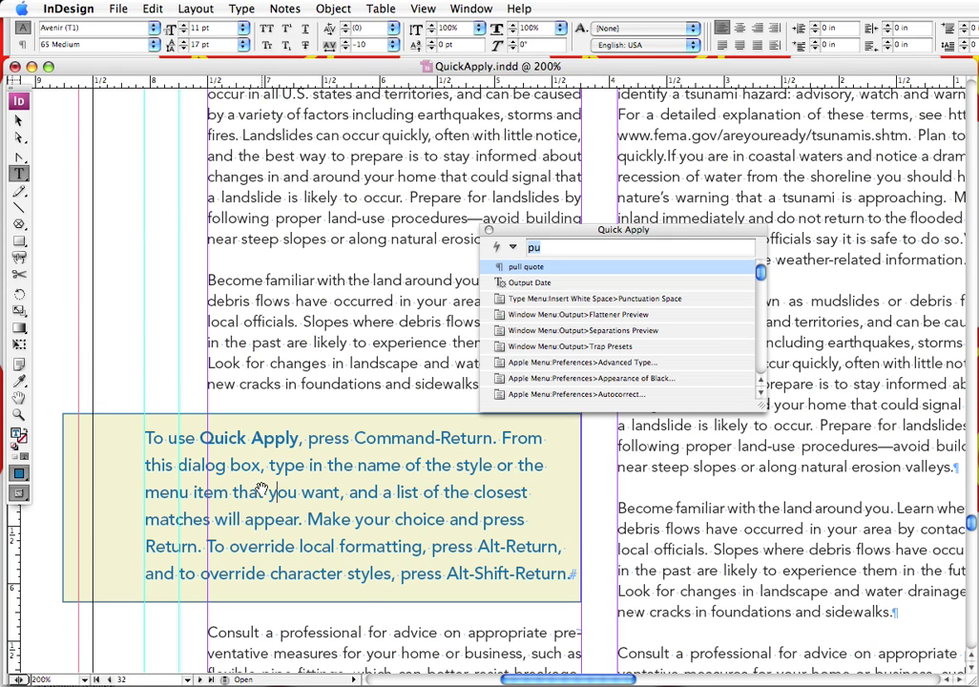
# Reapply 'pull quote' with overrides cleared so 'Quick Apply' is no longer bold
pyautogui.press('Return')
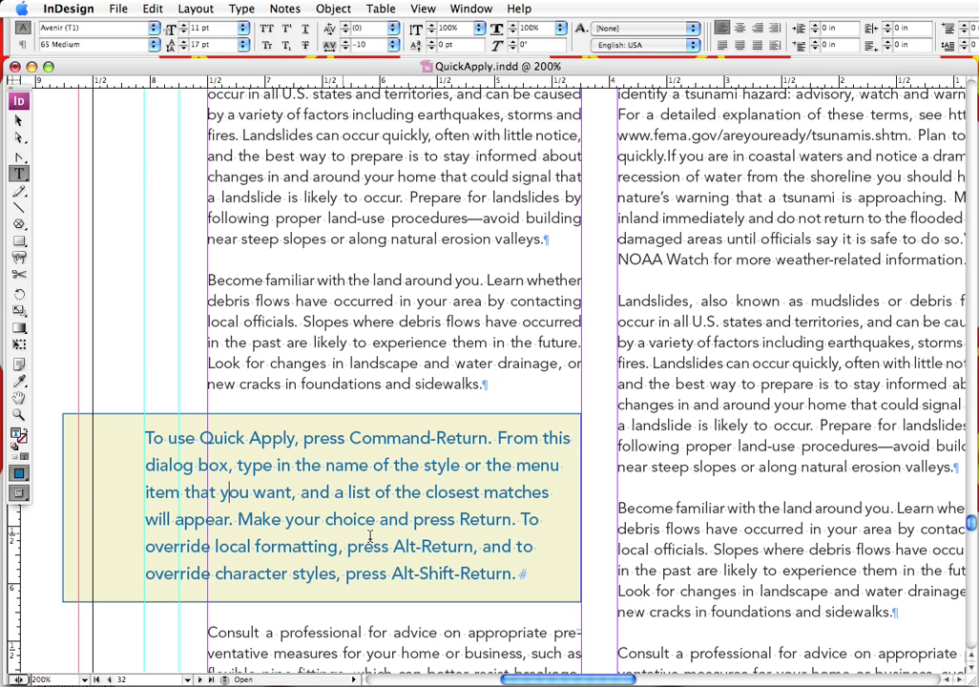
pyautogui.scroll(5, 483, 539)
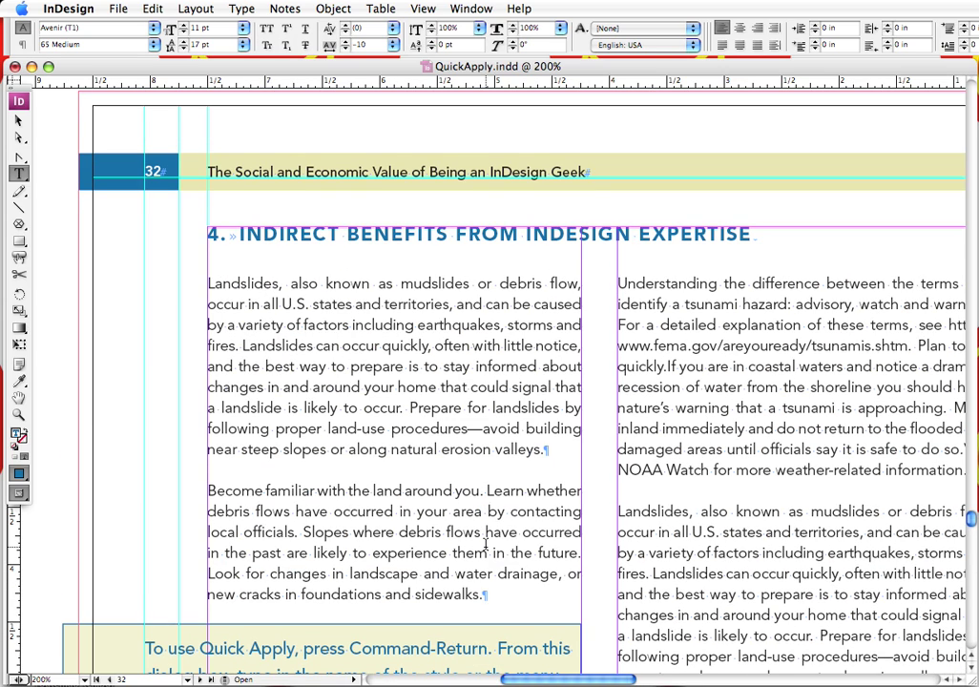
# Convert the heading to Title Case: '4. Indirect Benefits From Indesign Expertise'
pyautogui.scroll(1, 485, 544)
pyautogui.scroll(1, 484, 544)
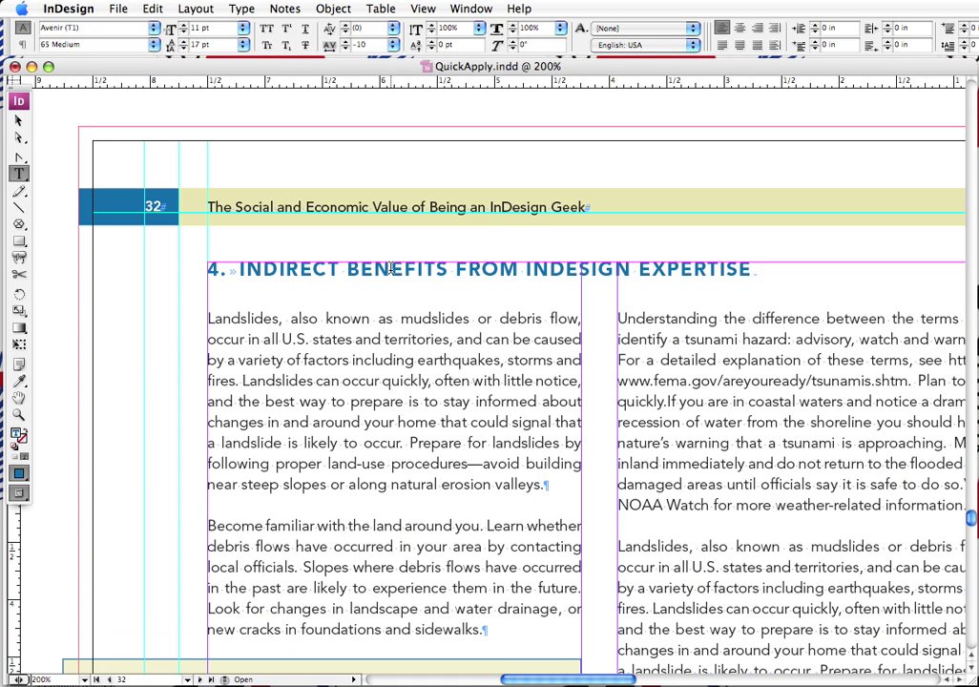
pyautogui.tripleClick(391, 268)
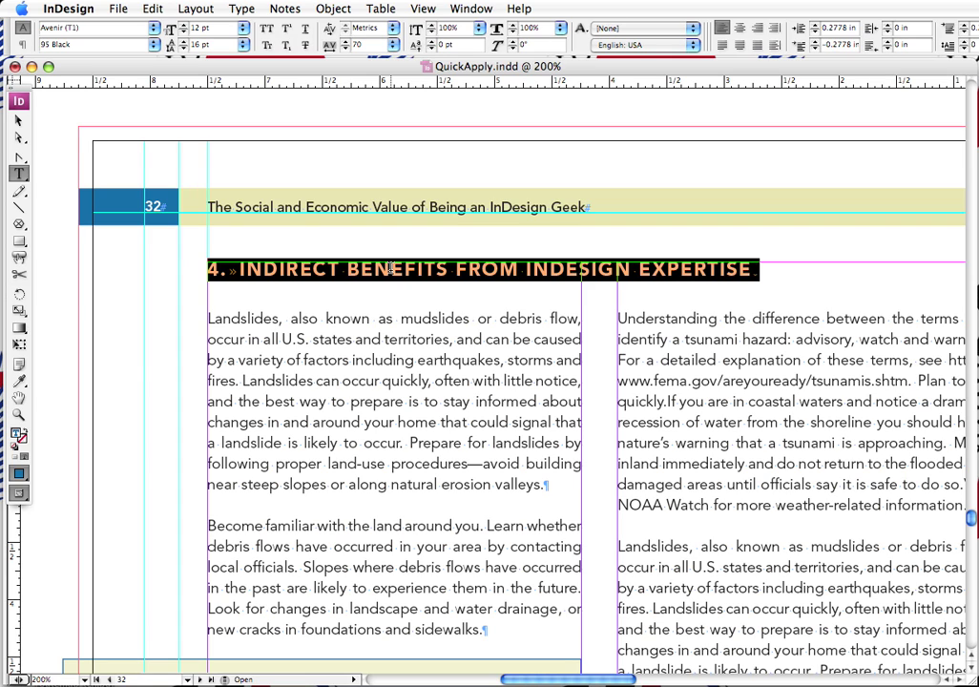
pyautogui.press('super+Return')
pyautogui.moveTo(563, 235); pyautogui.dragTo(596, 369)
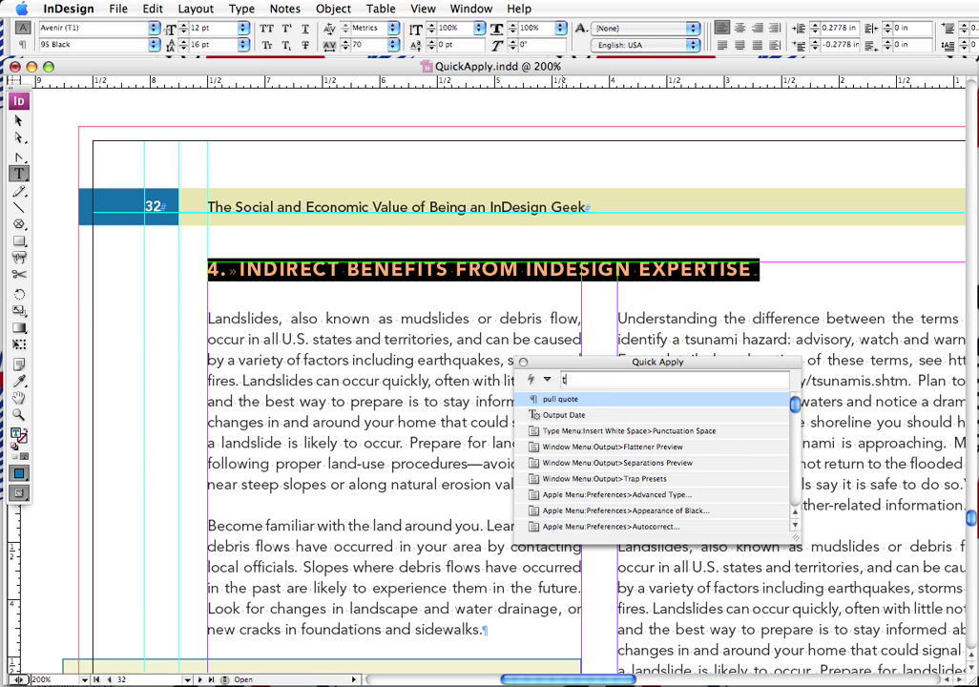
pyautogui.write('title case')
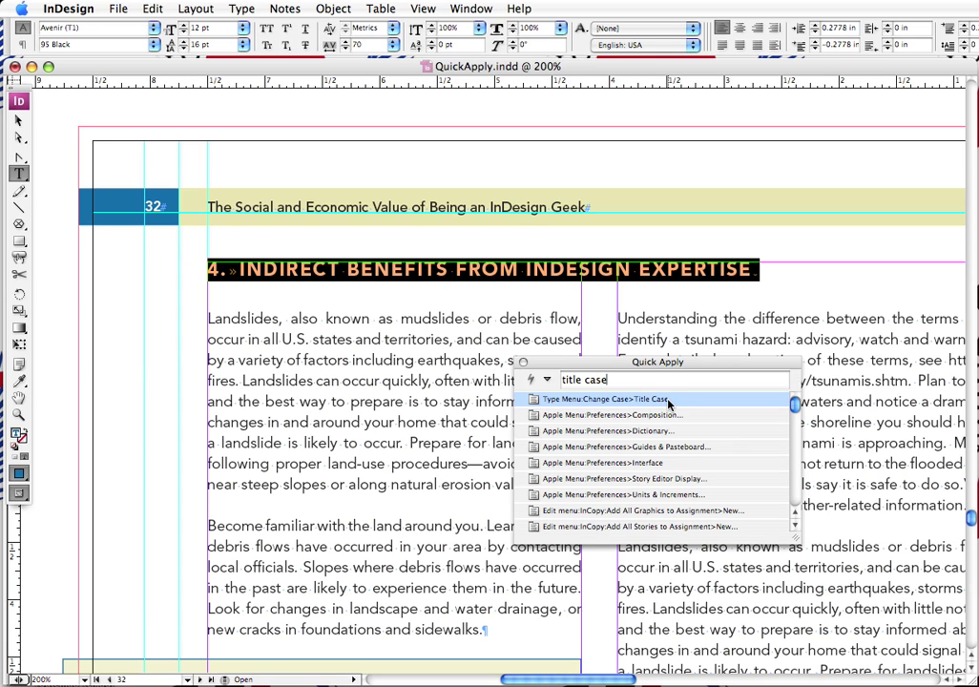
pyautogui.press('Return')
pyautogui.press('Escape')
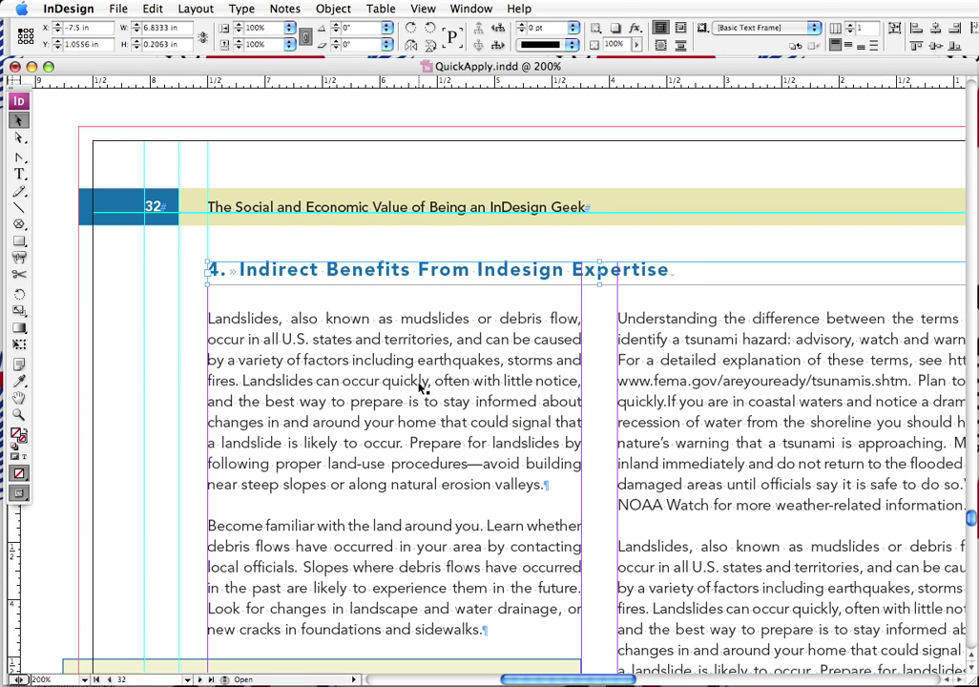
pyautogui.hscroll(2, 420, 386)
# Browse the panel entries in the Window menu, then close it
pyautogui.scroll(-2, 420, 386)
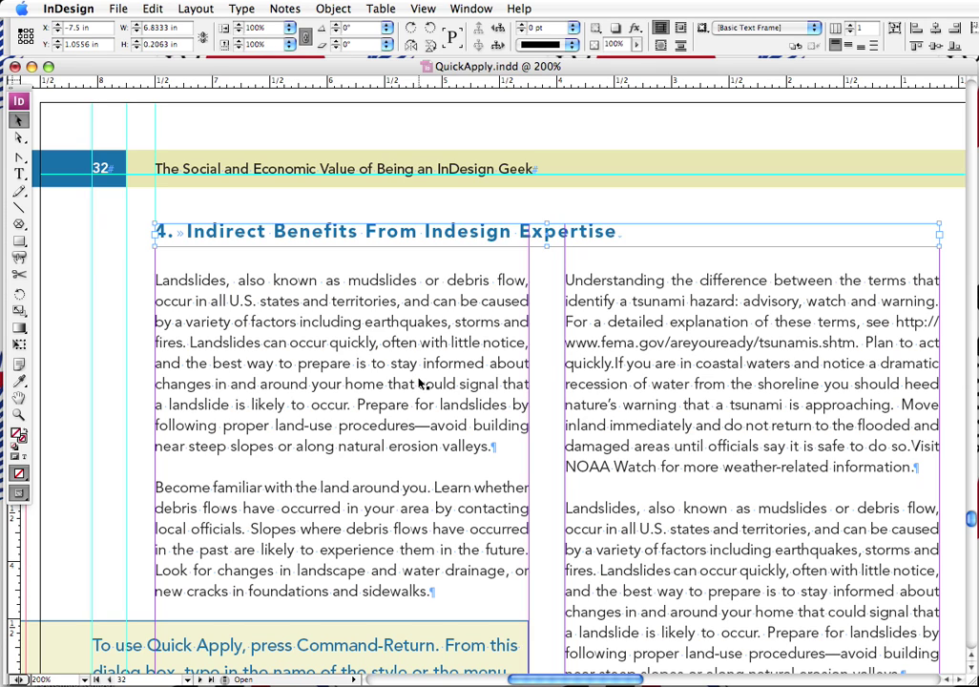
pyautogui.click(473, 7)
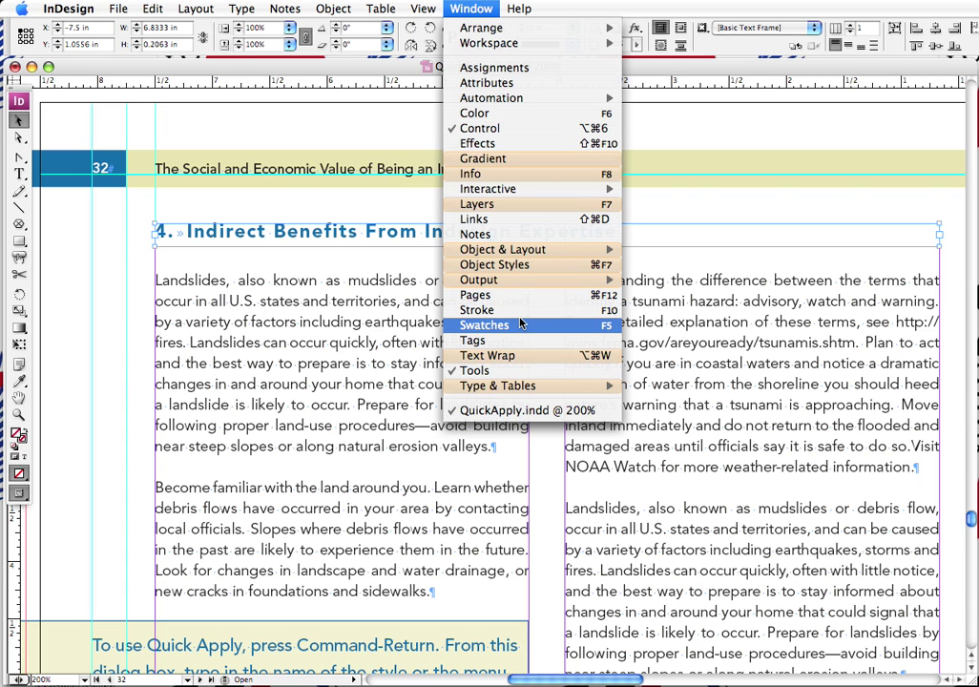
pyautogui.moveTo(513, 283)
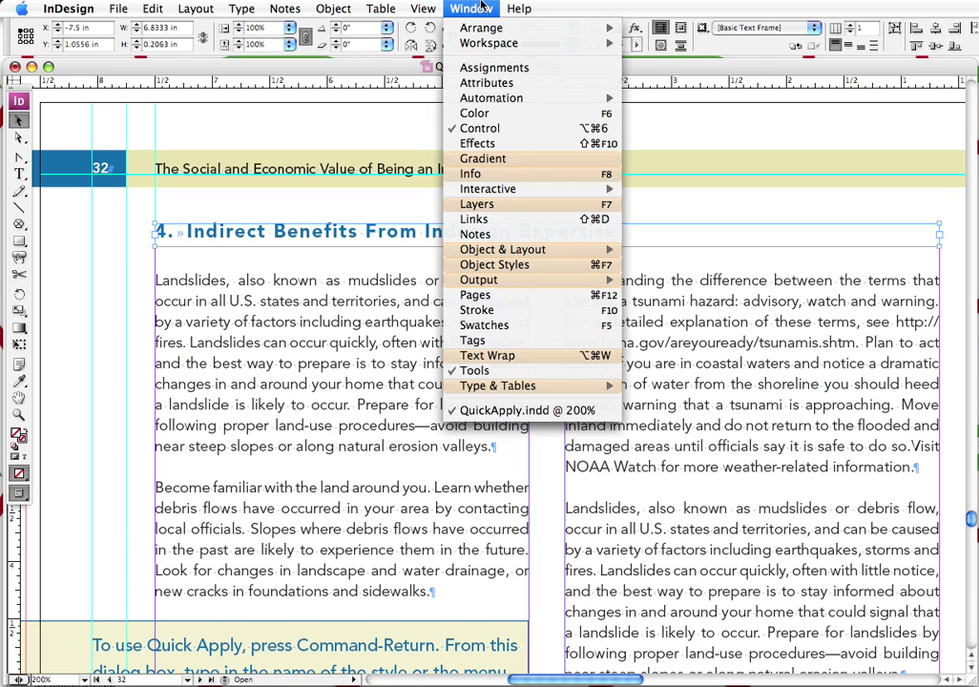
pyautogui.click(468, 6)
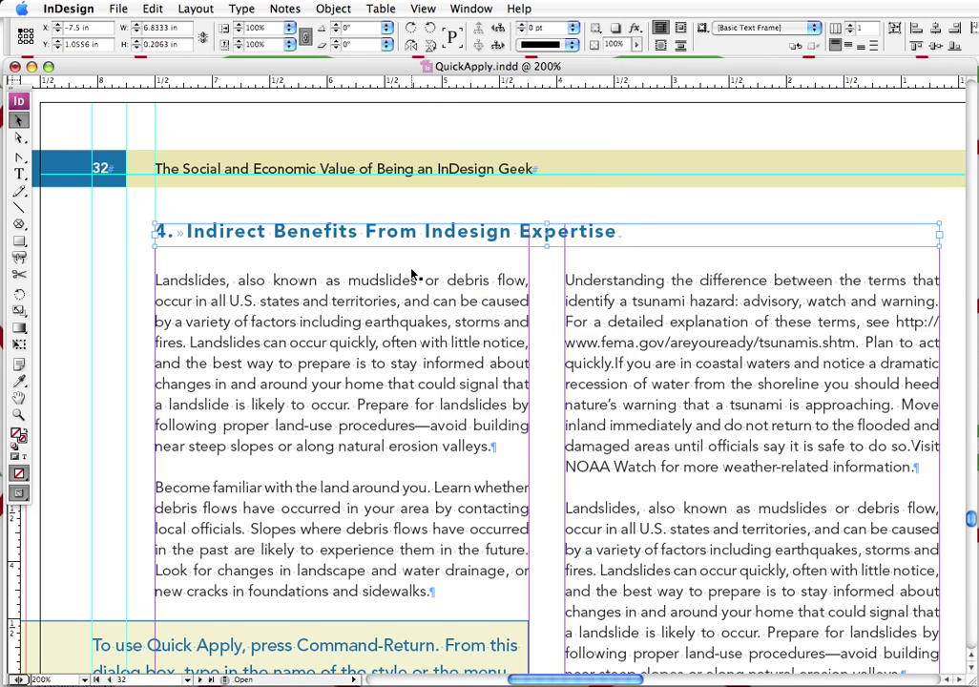
# Show the Scripts panel through a Quick Apply search for 'scripts', then close it
pyautogui.press('super+Return')
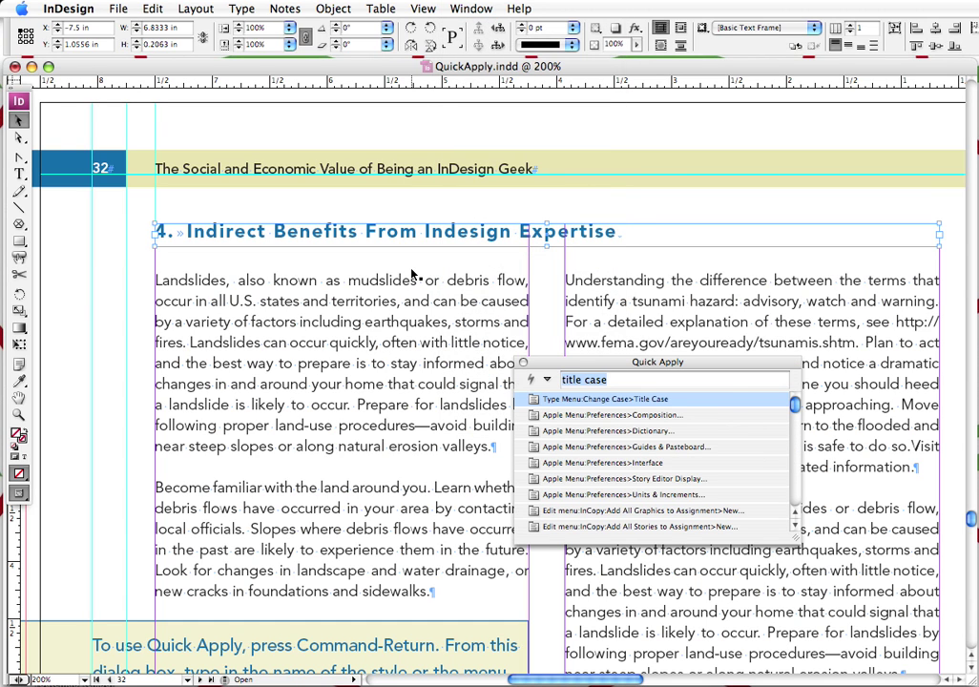
pyautogui.write('scripts')
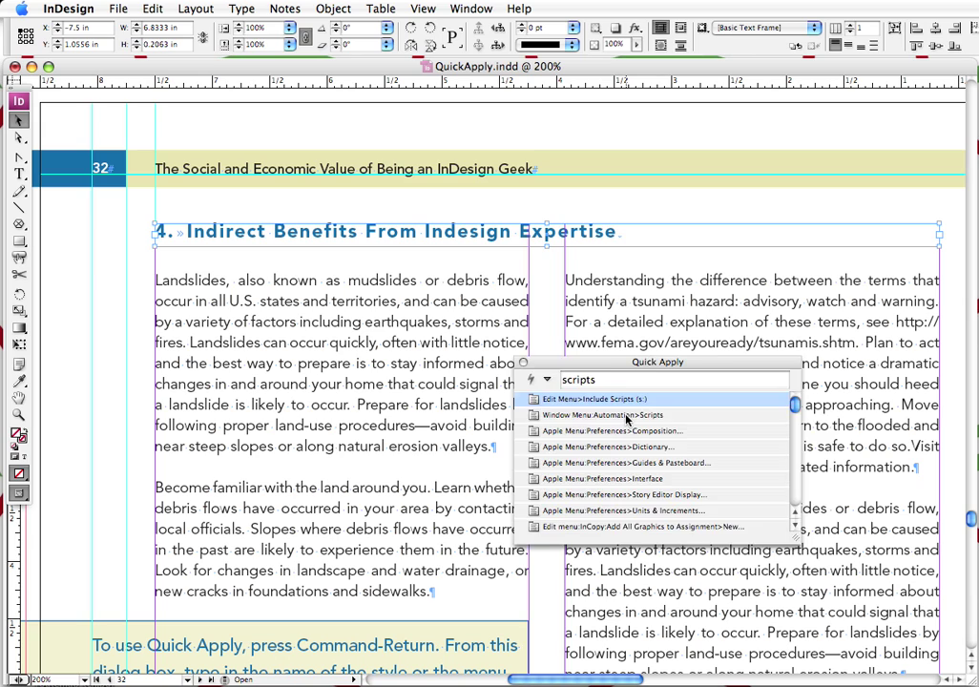
pyautogui.click(626, 417)
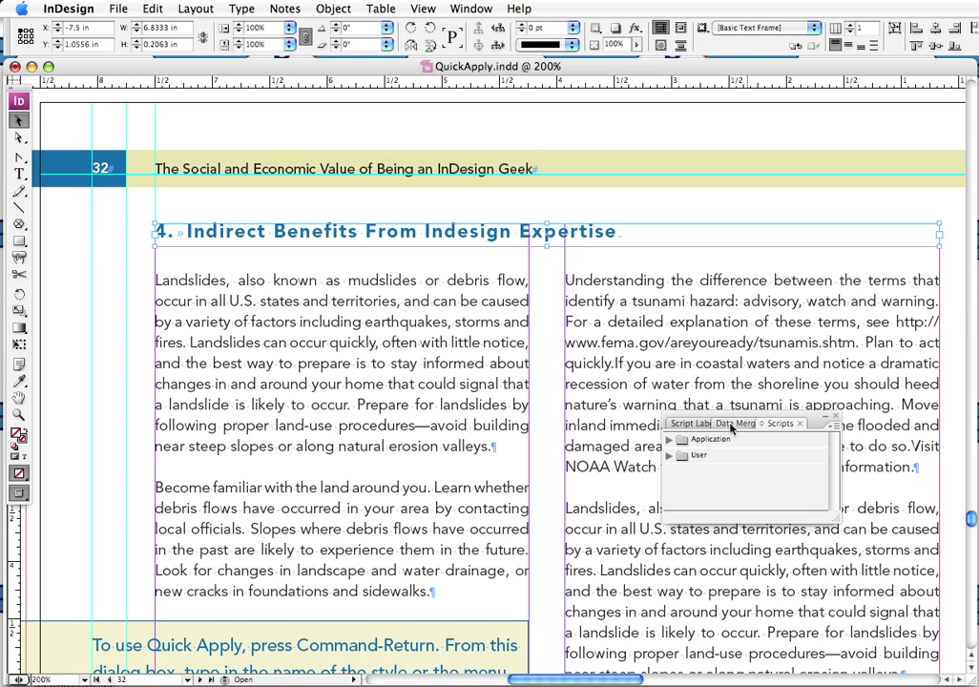
pyautogui.click(836, 417)
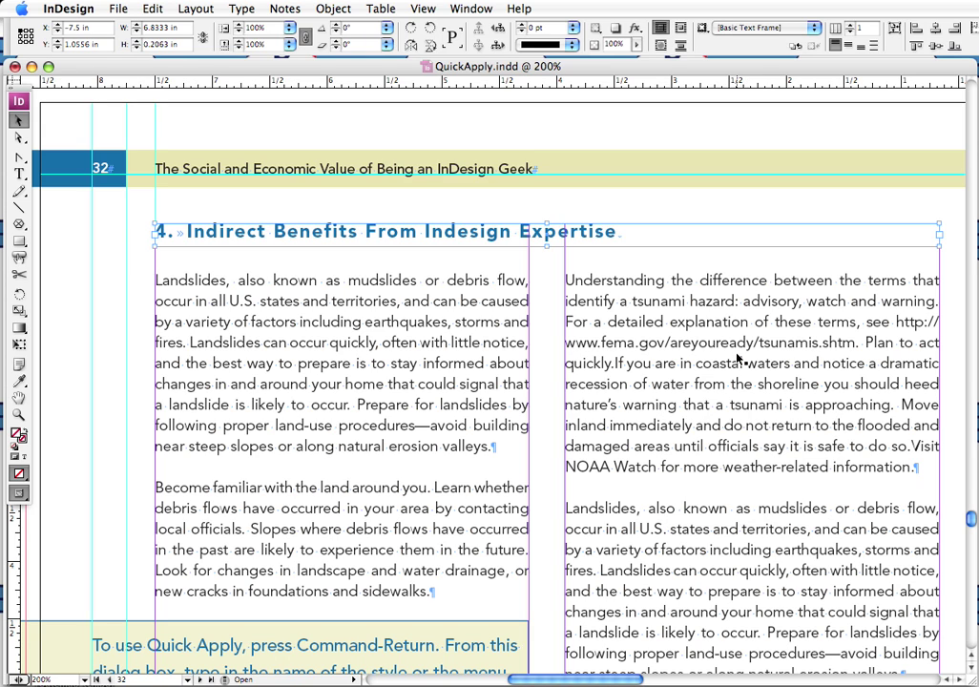
# Show the Paragraph Styles panel with F11, listing [Basic Paragraph] through Body
pyautogui.press('F11')
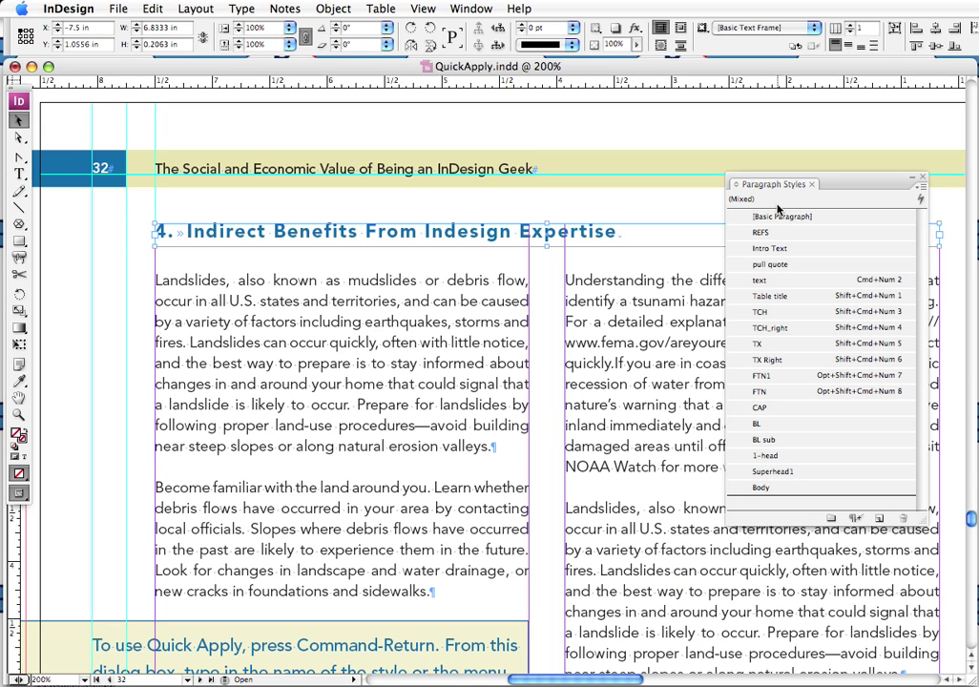